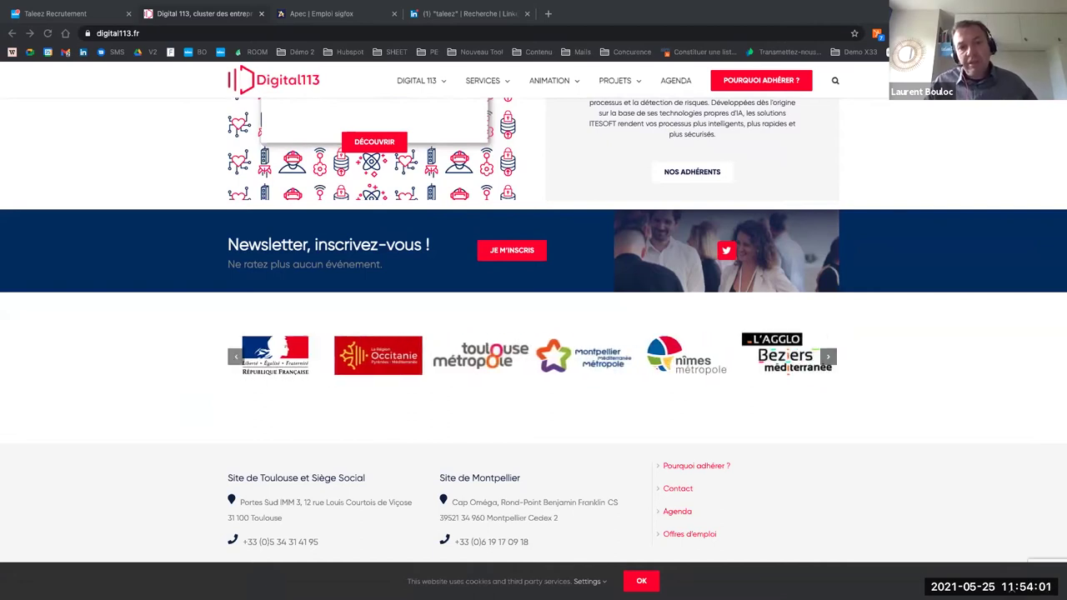
Step: Open the job offers page (Offres d'emploi) linked in the footer of the Digital 113 site
scroll(534, 250, "up", 1)
scroll(534, 250, "up", 1)
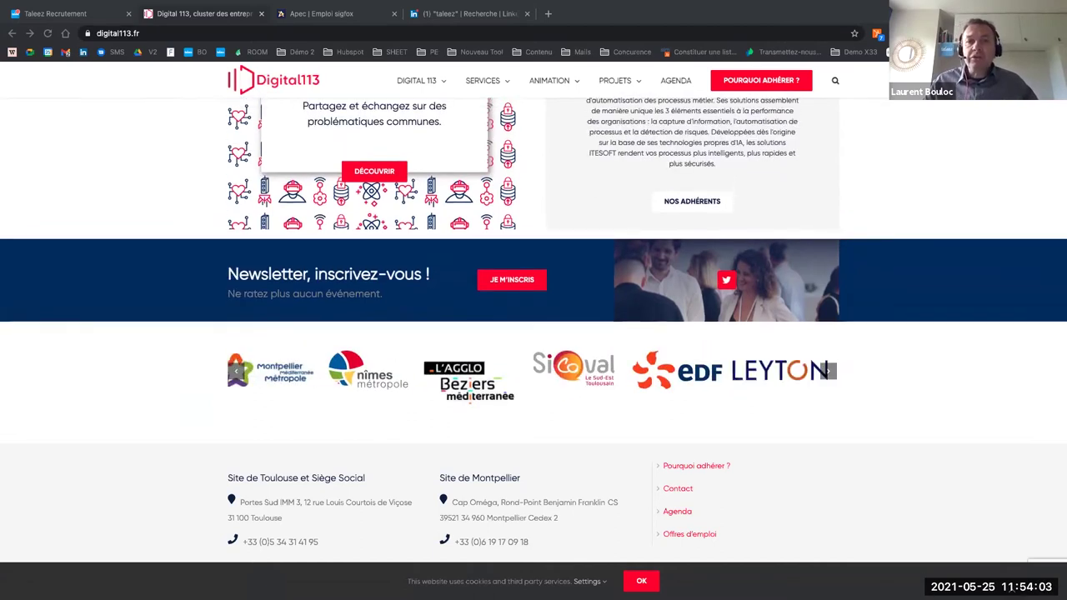
scroll(1021, 413, "down", 1)
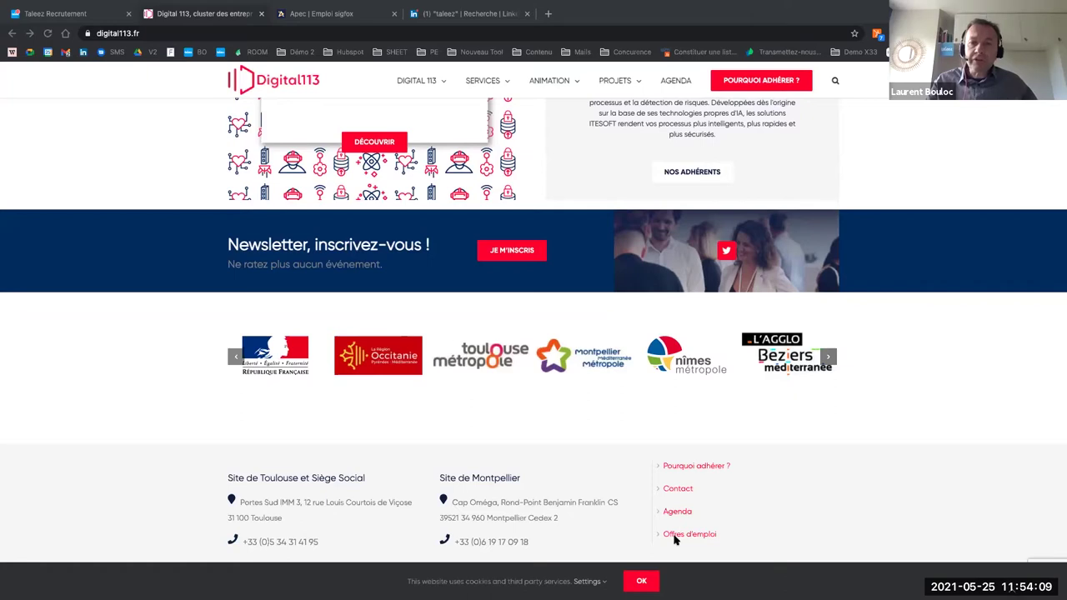
scroll(689, 534, "up", 1)
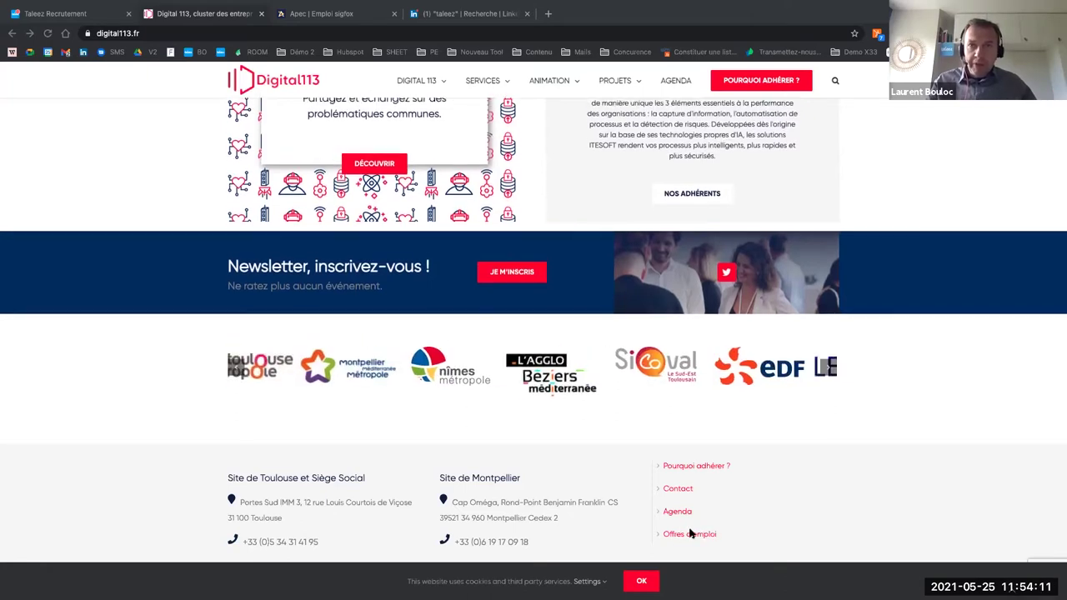
left_click(690, 537)
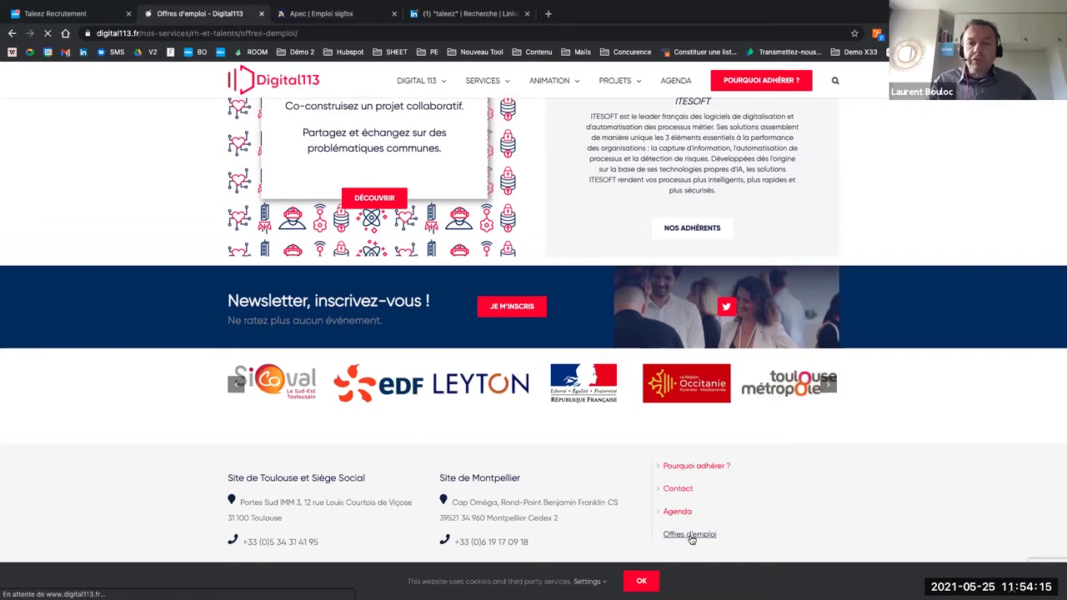
Step: Go from the Digital 113 offers page to the cluster's job board and browse its list of open positions
scroll(757, 457, "down", 5)
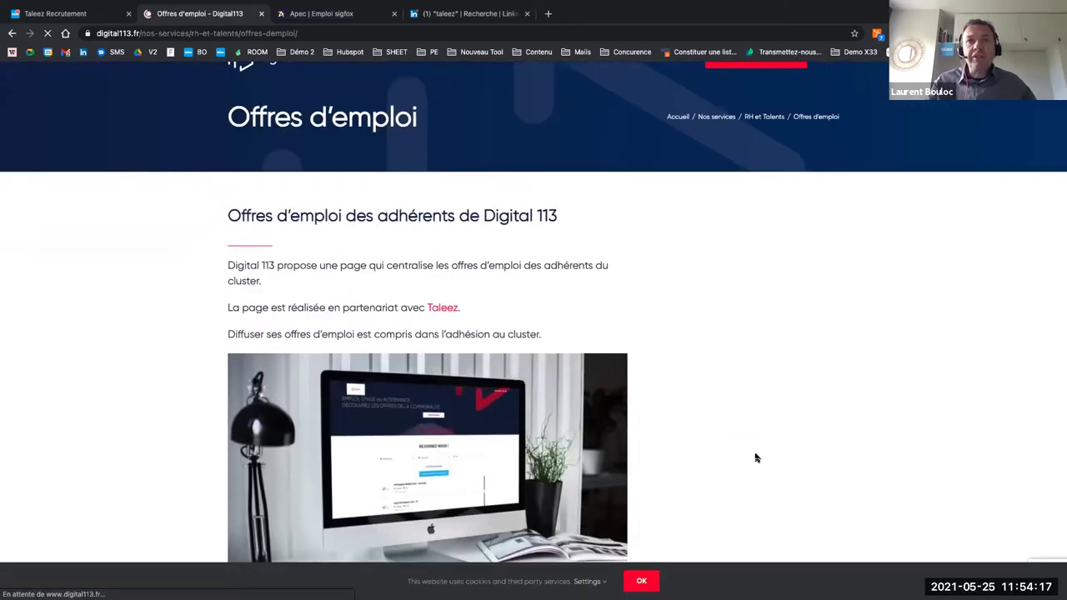
left_click(431, 481)
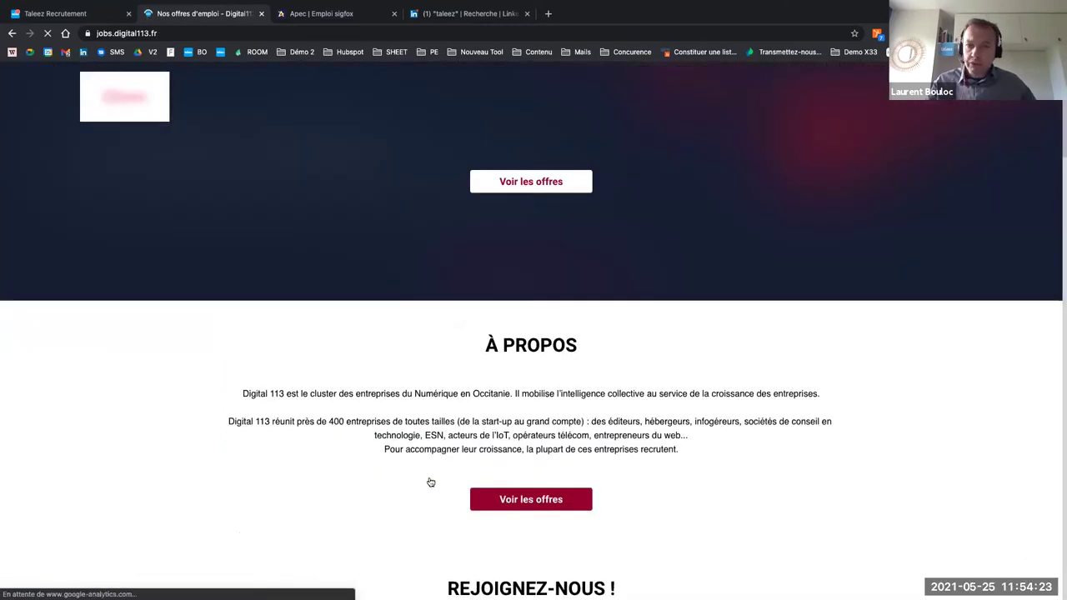
scroll(732, 410, "down", 3)
scroll(734, 411, "down", 9)
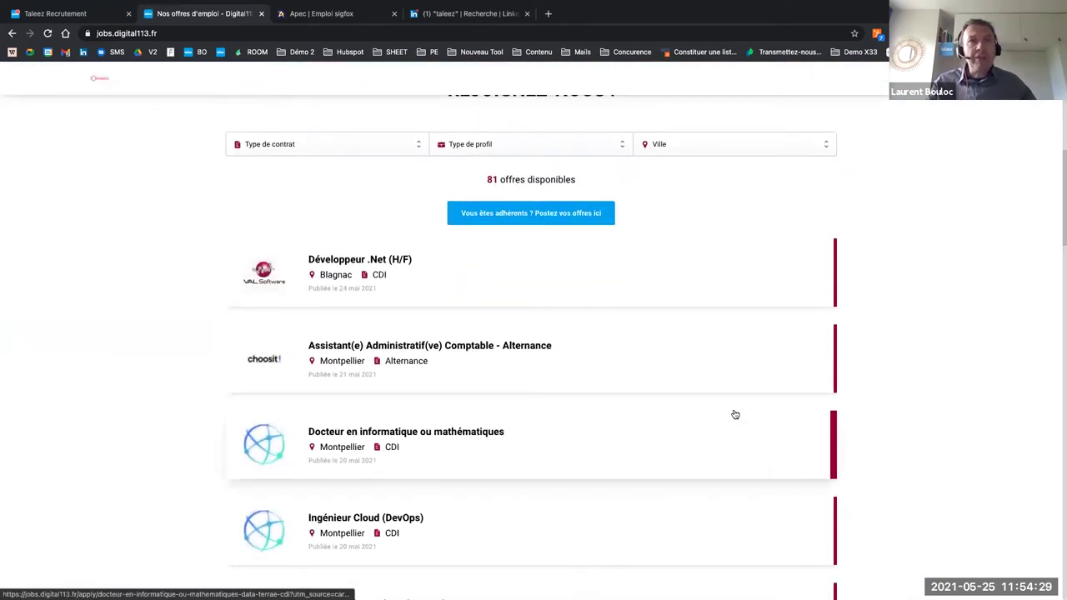
Step: Open the application form of Choosit's Assistant(e) Administratif(ve) Comptable - Alternance offer and accept its conditions d'utilisation
left_click(307, 354)
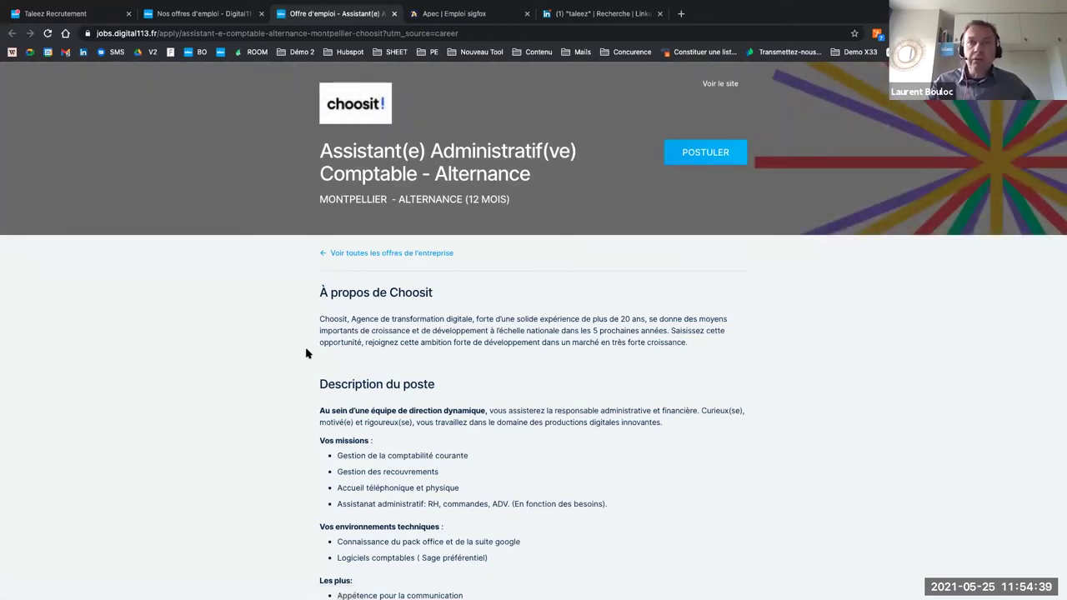
left_click(713, 161)
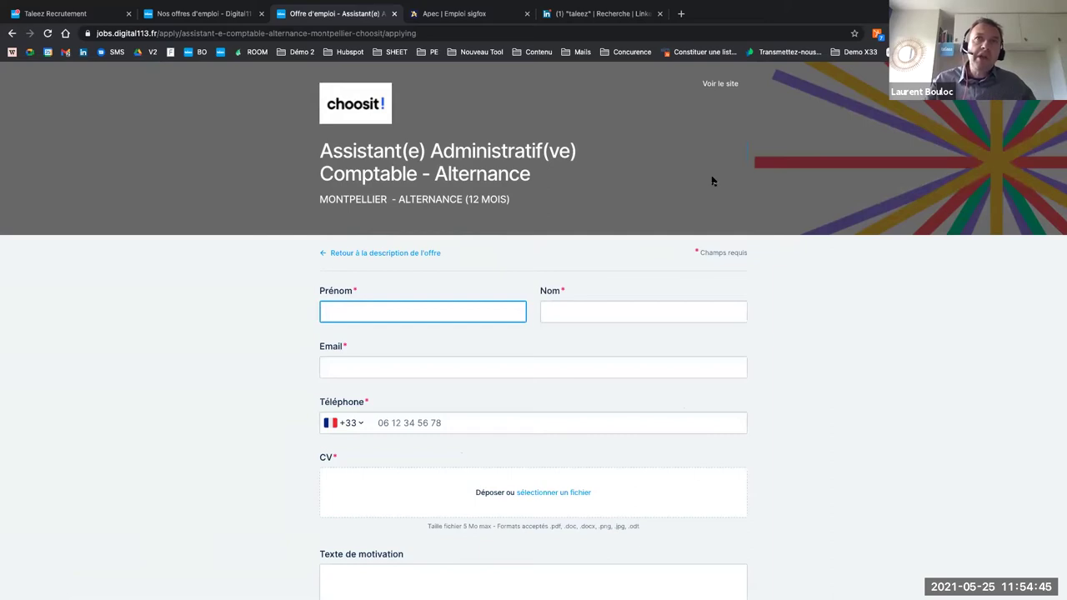
scroll(576, 394, "down", 3)
scroll(576, 394, "down", 2)
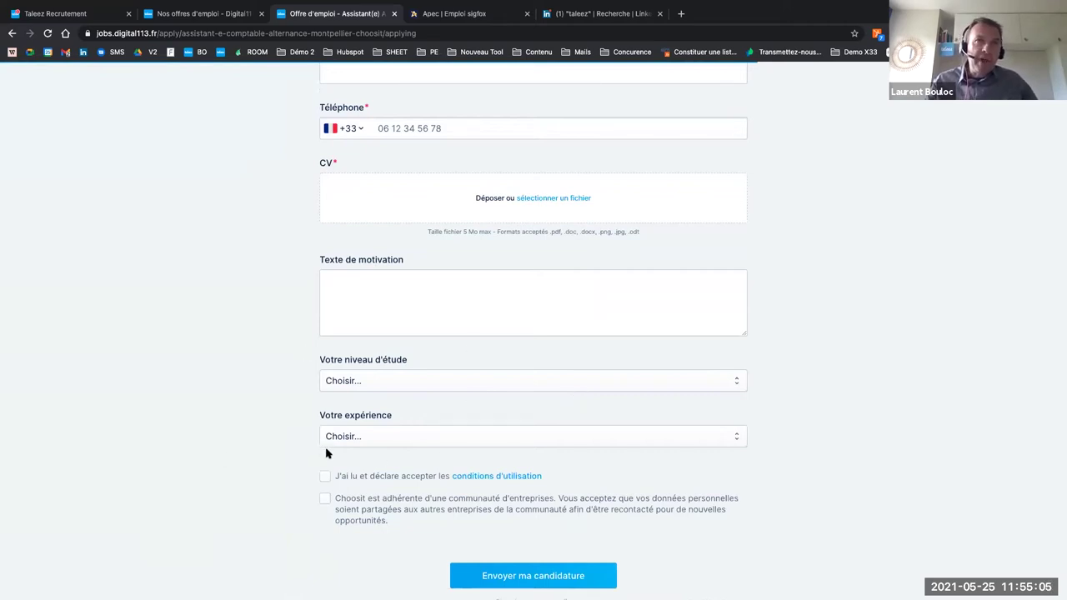
left_click(324, 482)
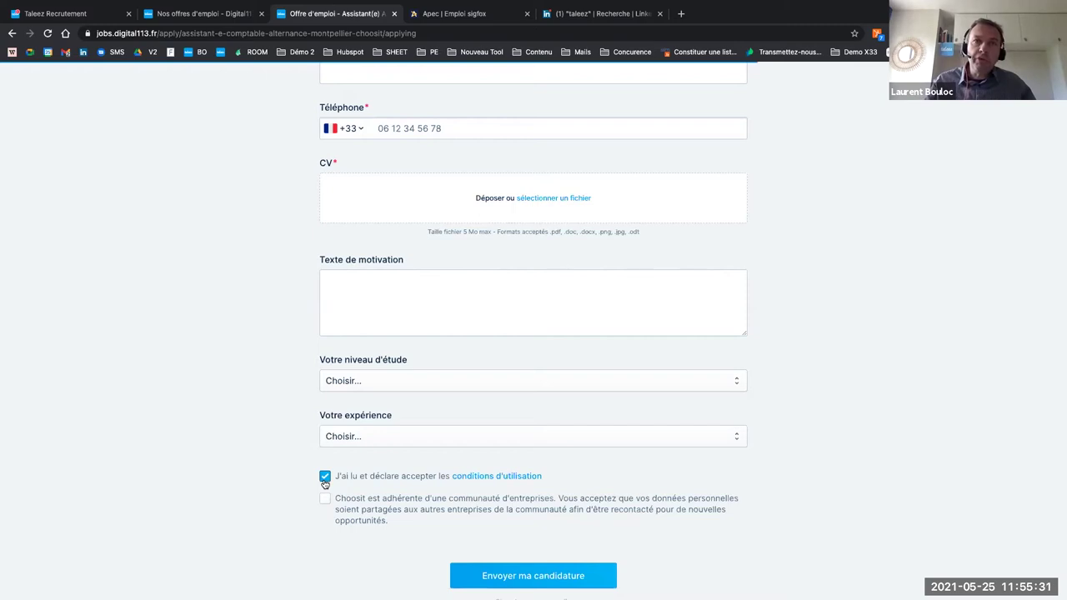
Step: Switch back to the candidate profile in Taleez and review the candidate's details, soft skills and tags
left_click(222, 15)
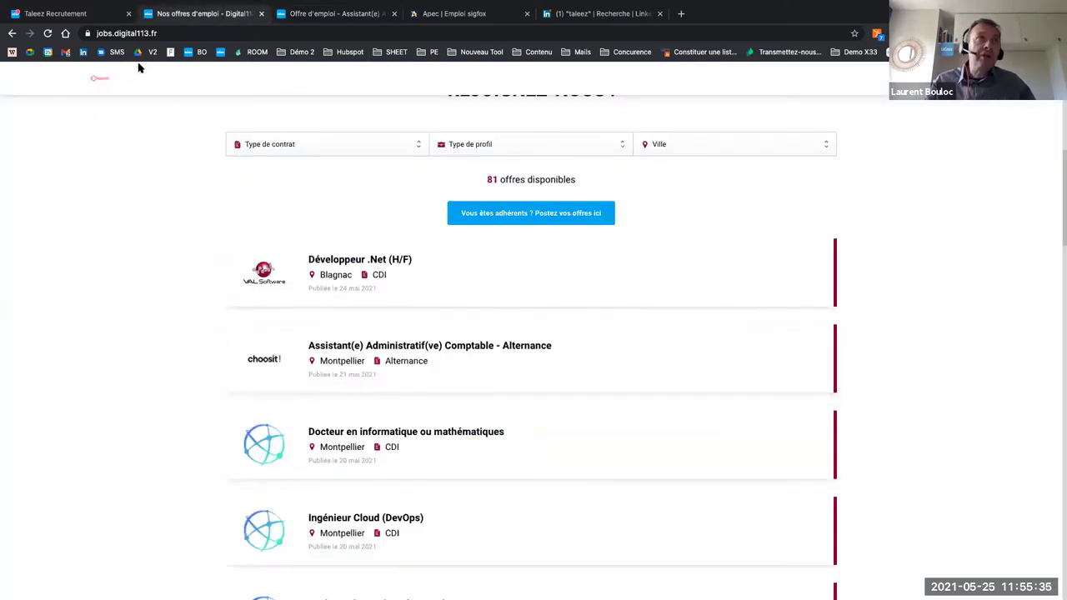
left_click(104, 17)
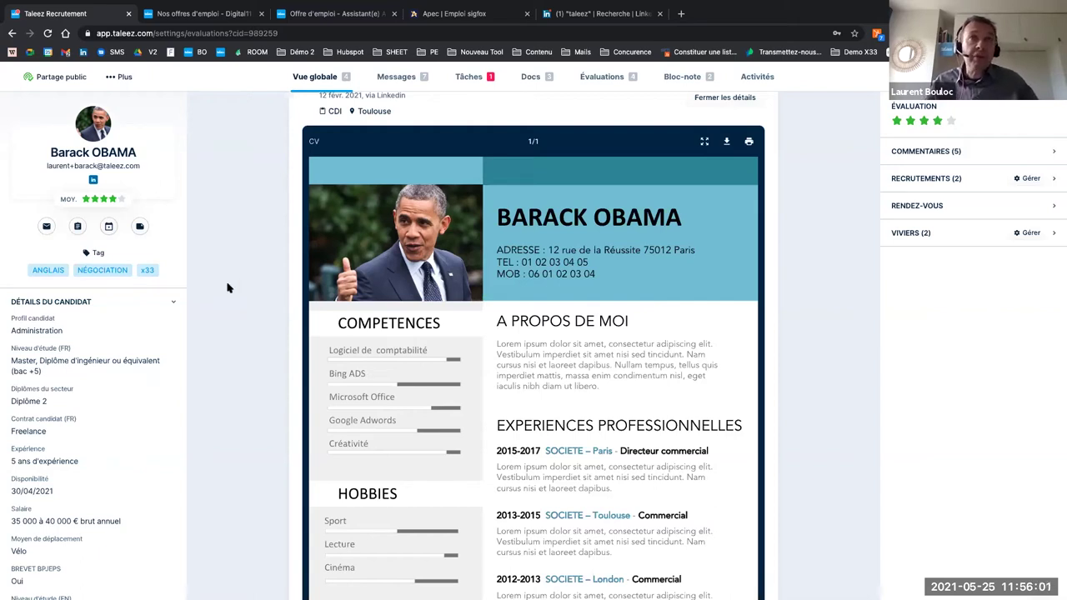
scroll(81, 418, "down", 5)
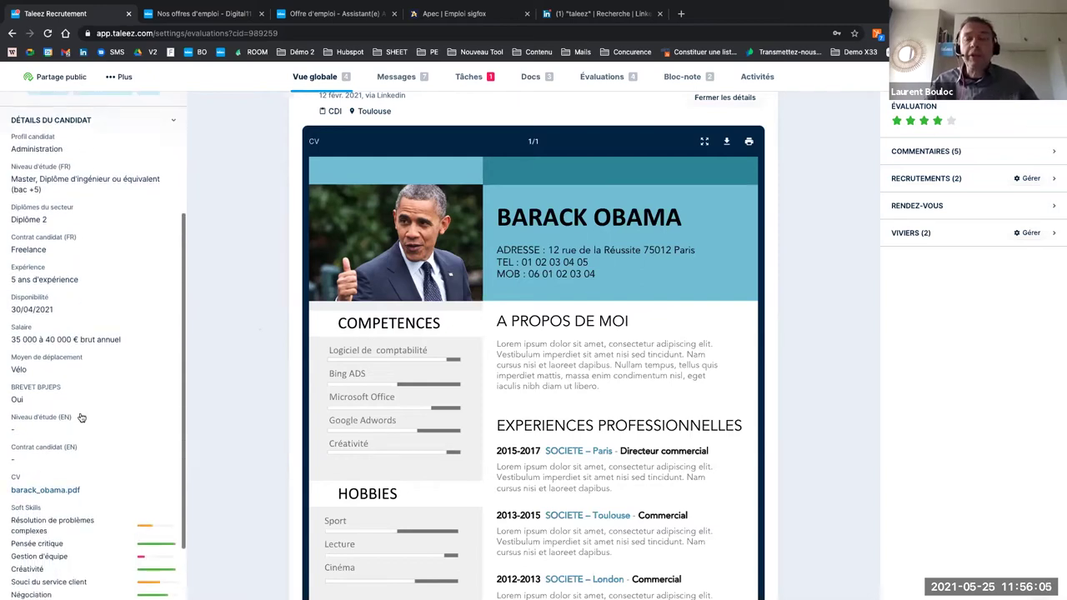
scroll(81, 417, "down", 1)
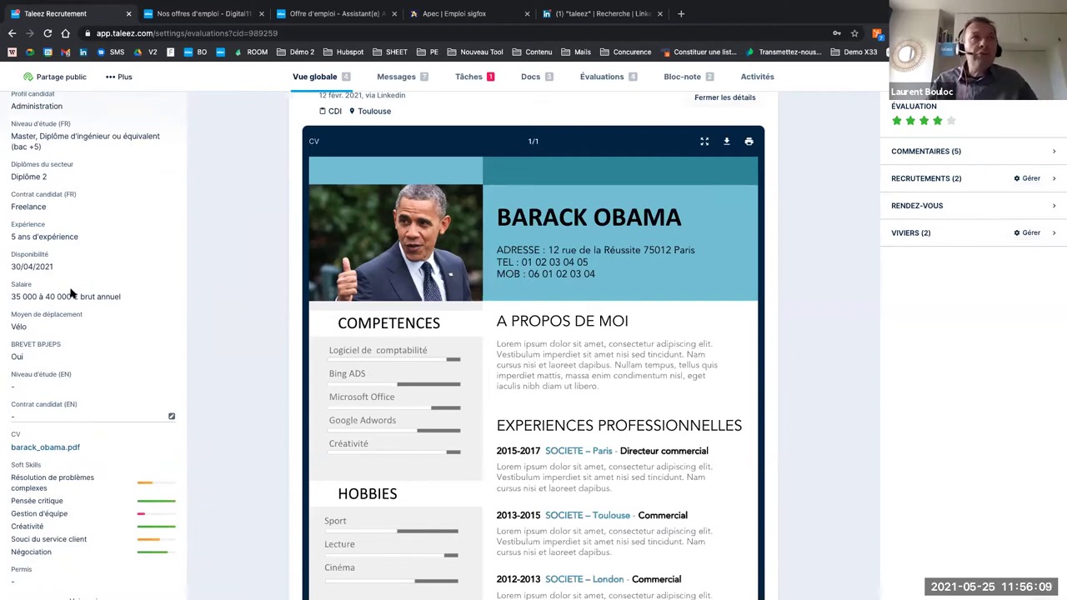
scroll(54, 262, "up", 5)
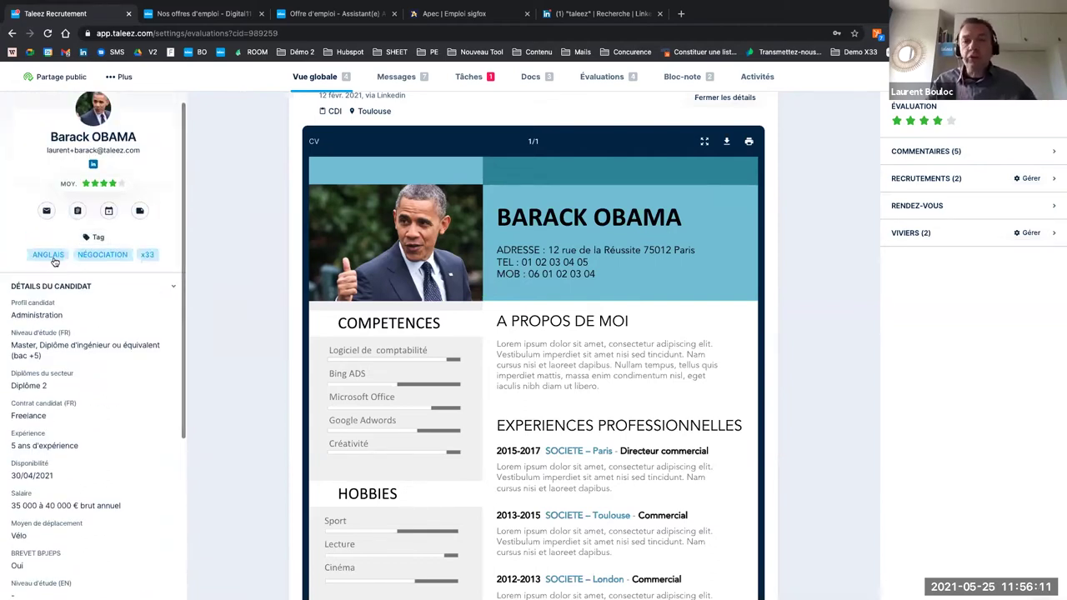
Step: Expand the candidate's Viviers and comments sections, and enter "@" in a new comment to list the colleagues who can be mentioned
left_click(943, 237)
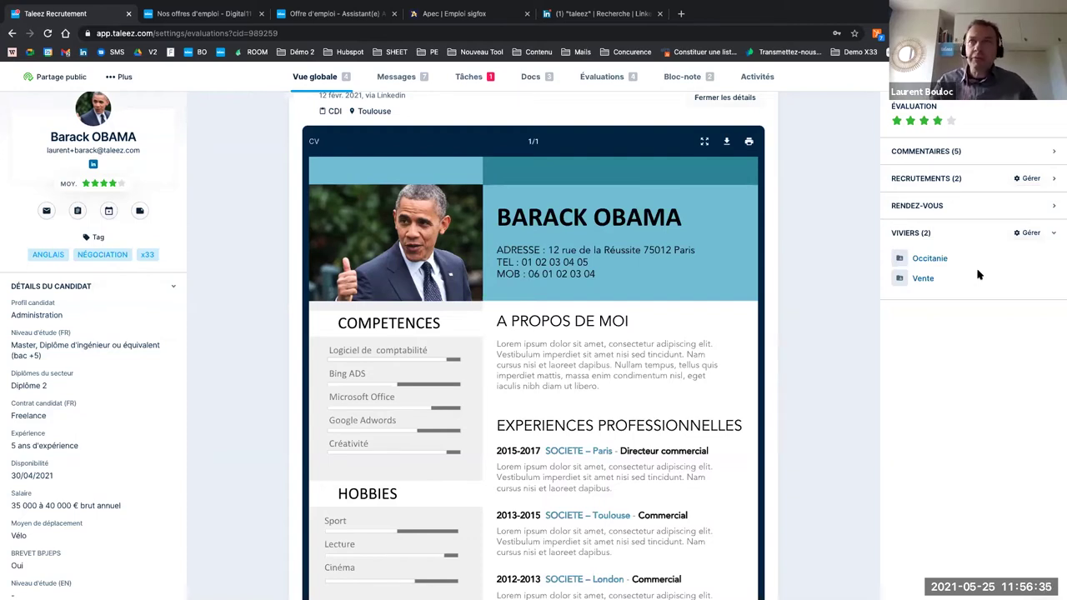
left_click(939, 155)
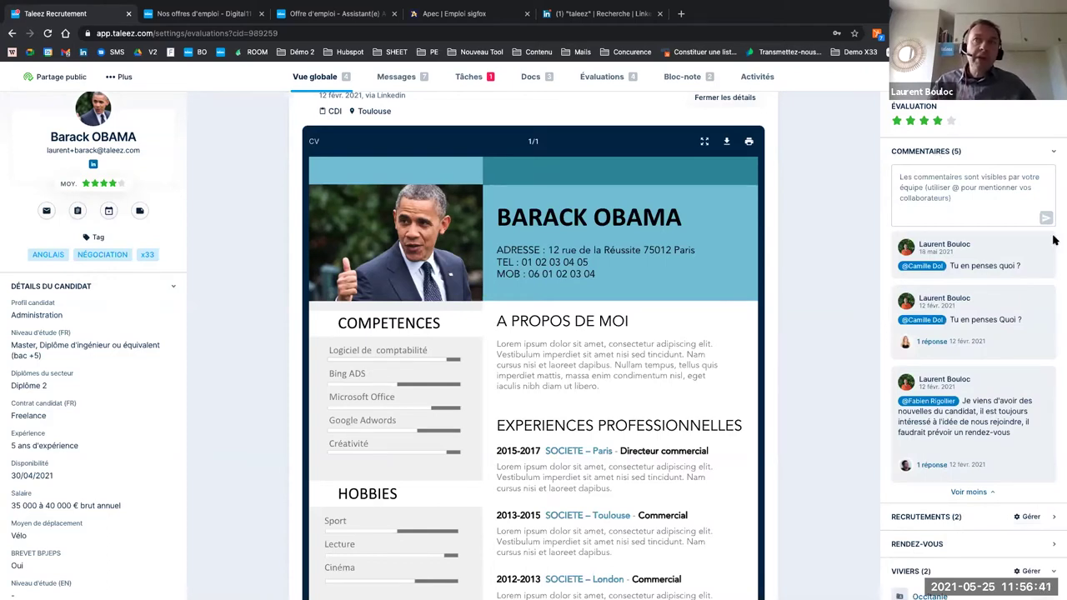
left_click(924, 181)
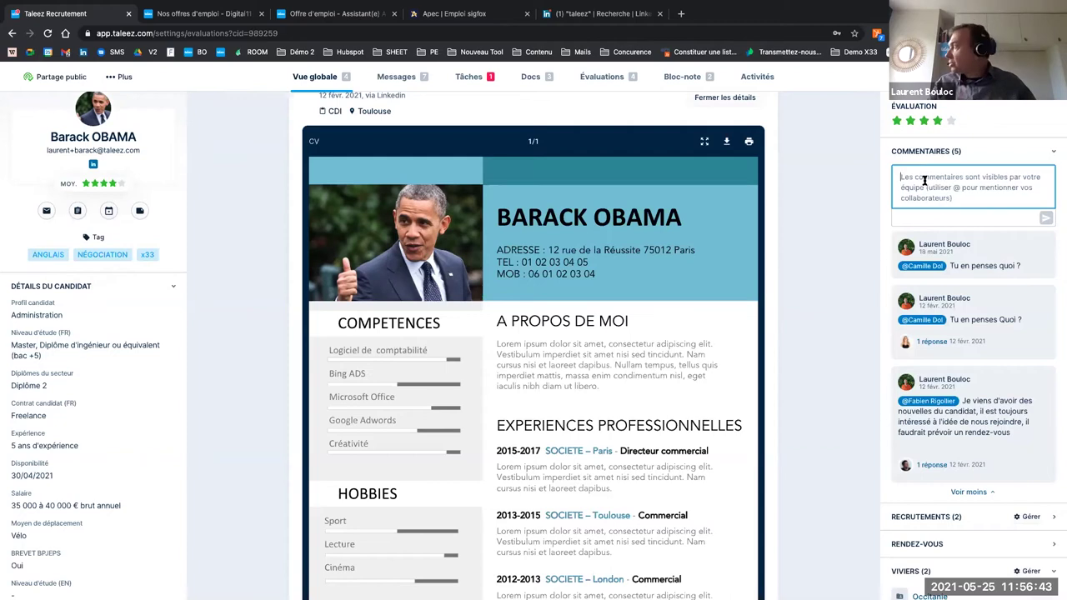
type("@")
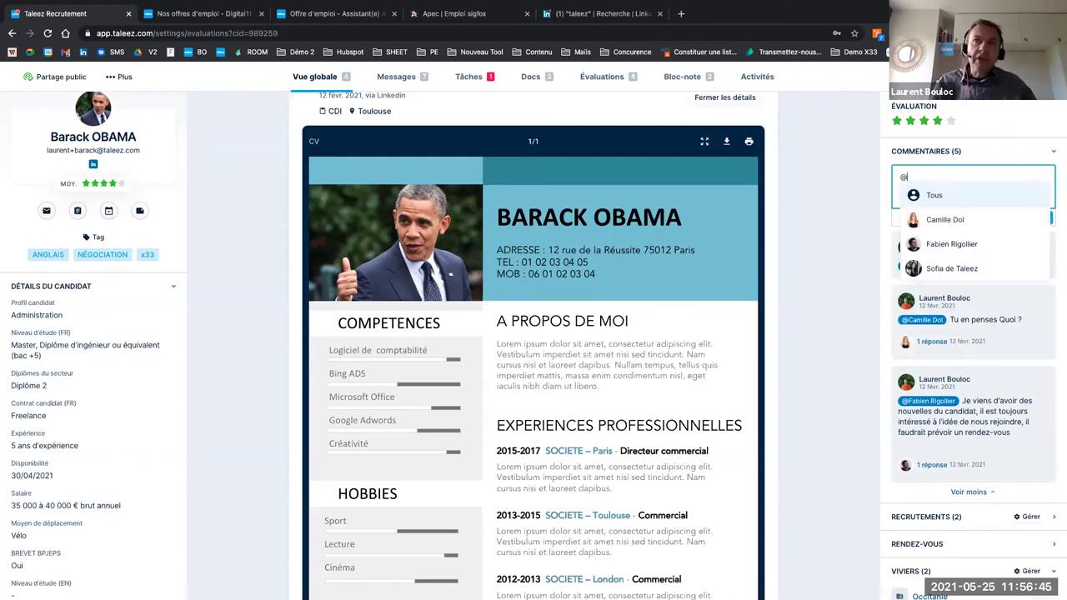
left_click(813, 218)
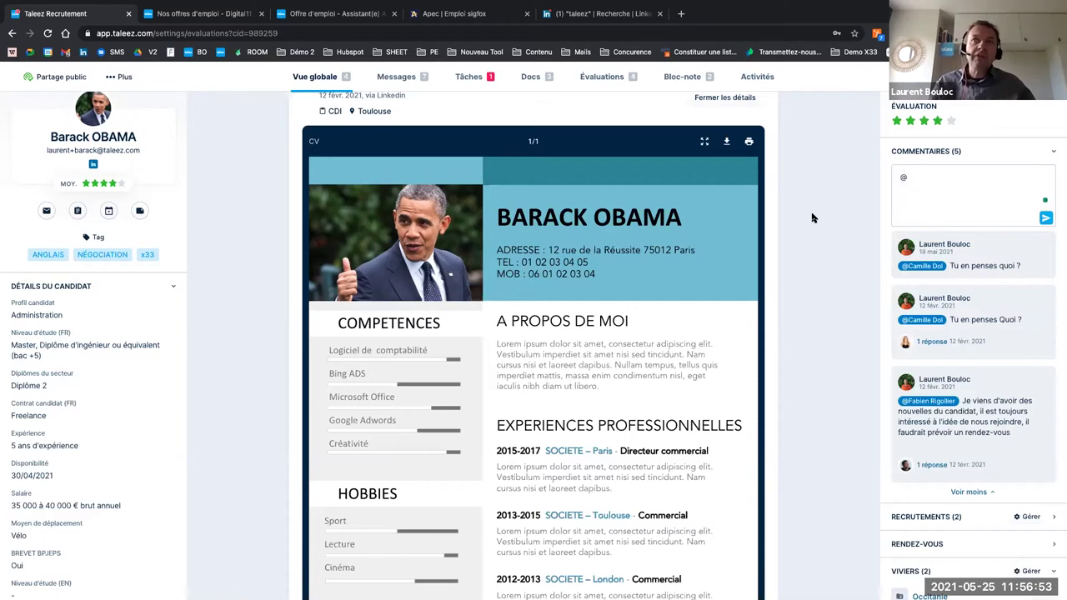
Step: View the candidate's Bloc-note entries and select permis.pdf among the attached documents
left_click(690, 78)
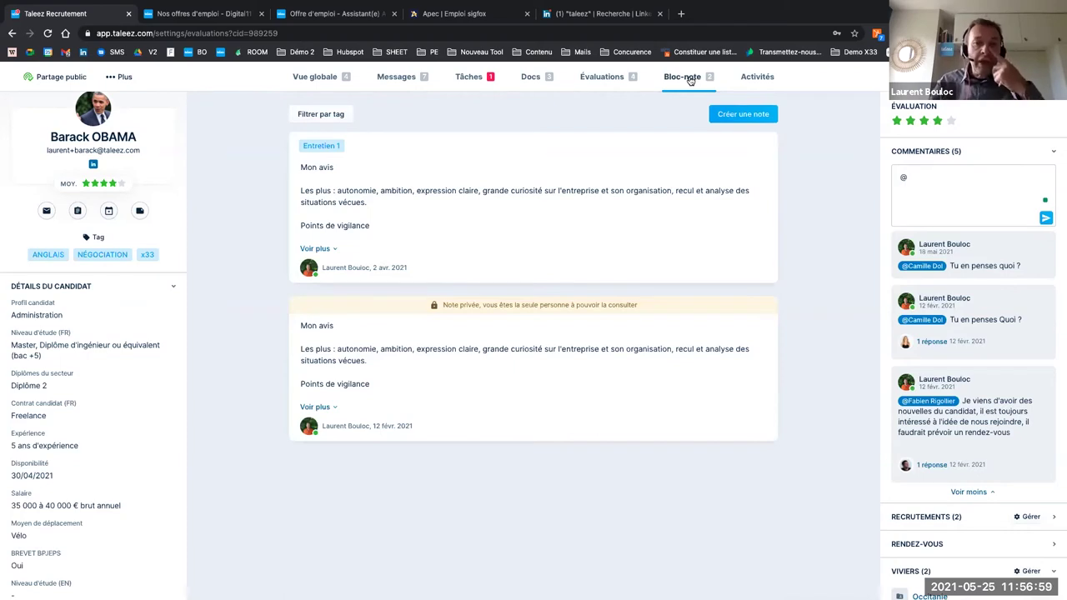
left_click(533, 77)
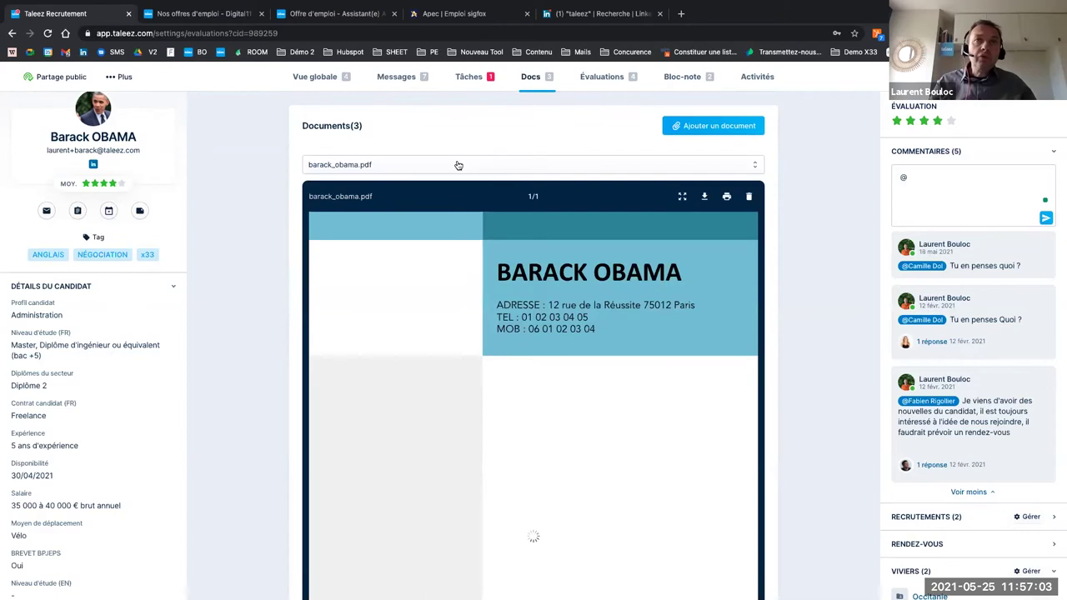
left_click(457, 165)
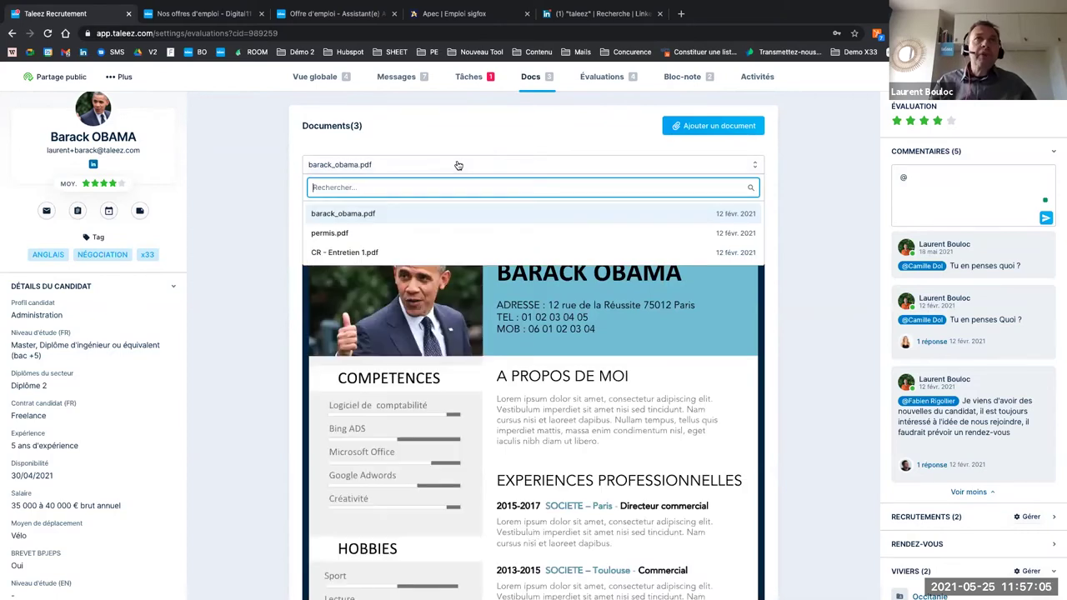
left_click(331, 236)
Step: Show the candidate's message thread and expand the list of recruitments the candidate is attached to
left_click(394, 78)
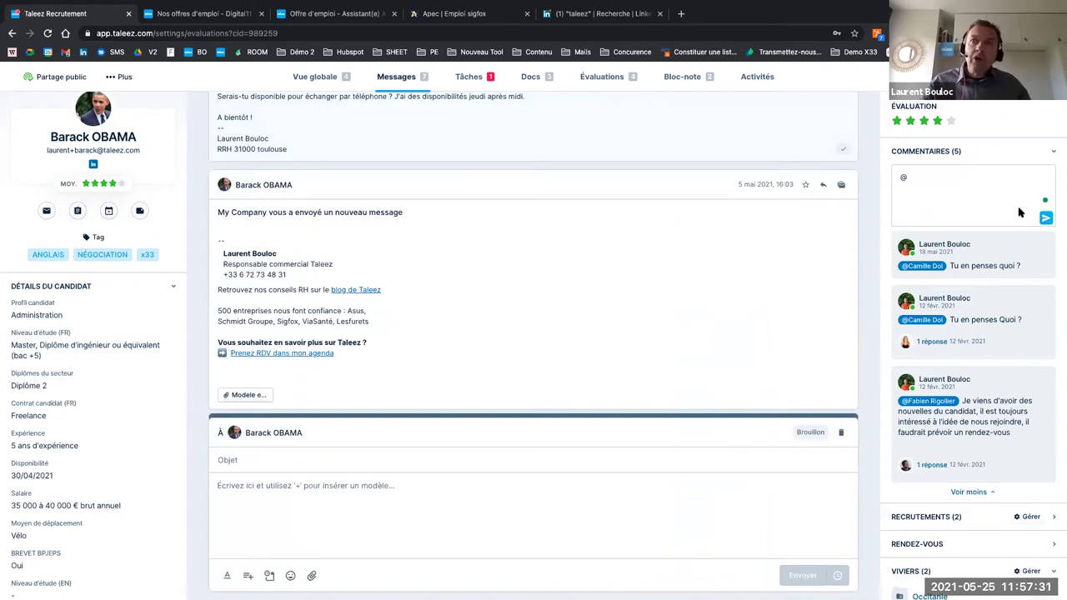
scroll(1019, 212, "down", 1)
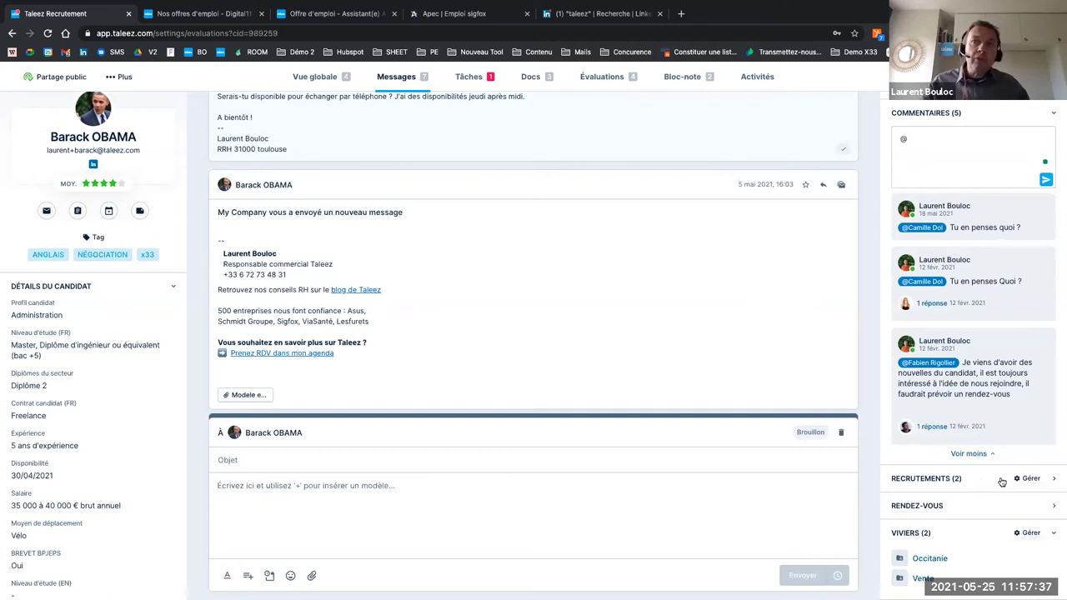
left_click(942, 472)
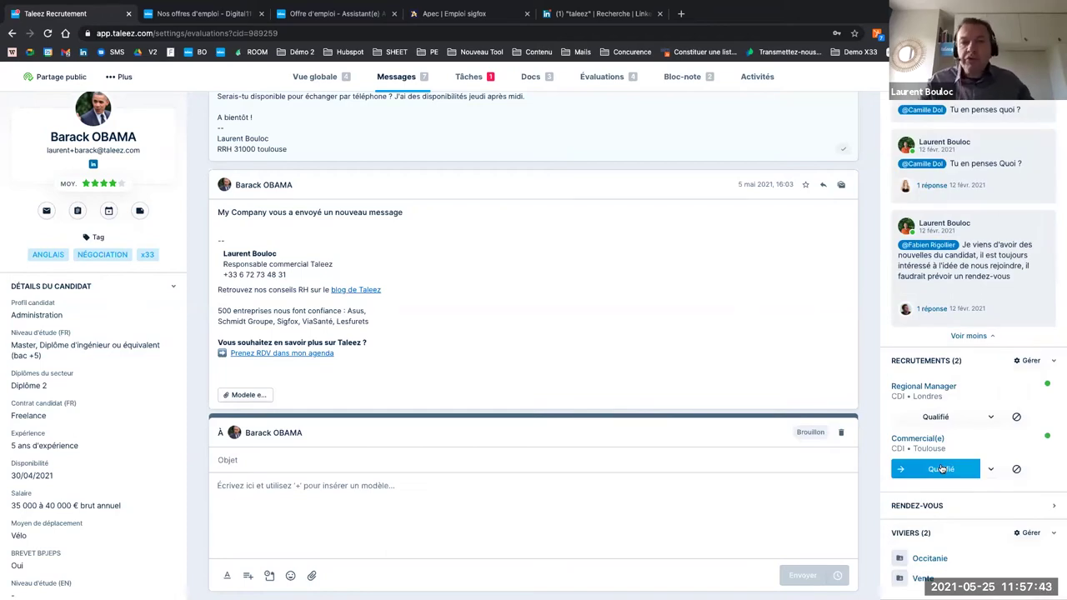
Step: Open the Regional Manager recruitment, return to the candidate's profile, and open the Commercial(e) recruitment in Toulouse
left_click(924, 389)
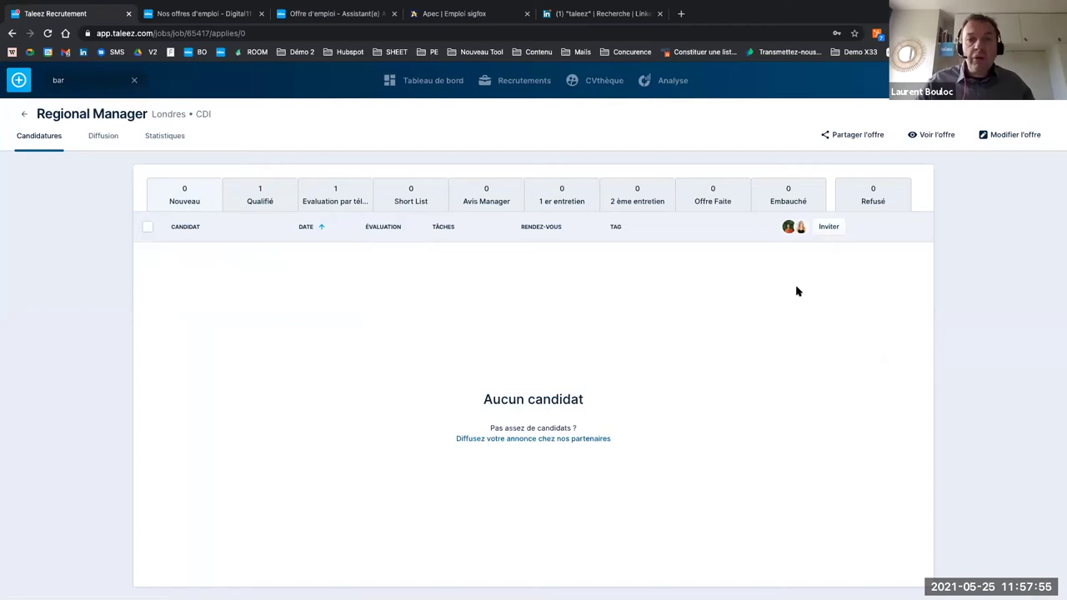
left_click(522, 81)
left_click(11, 33)
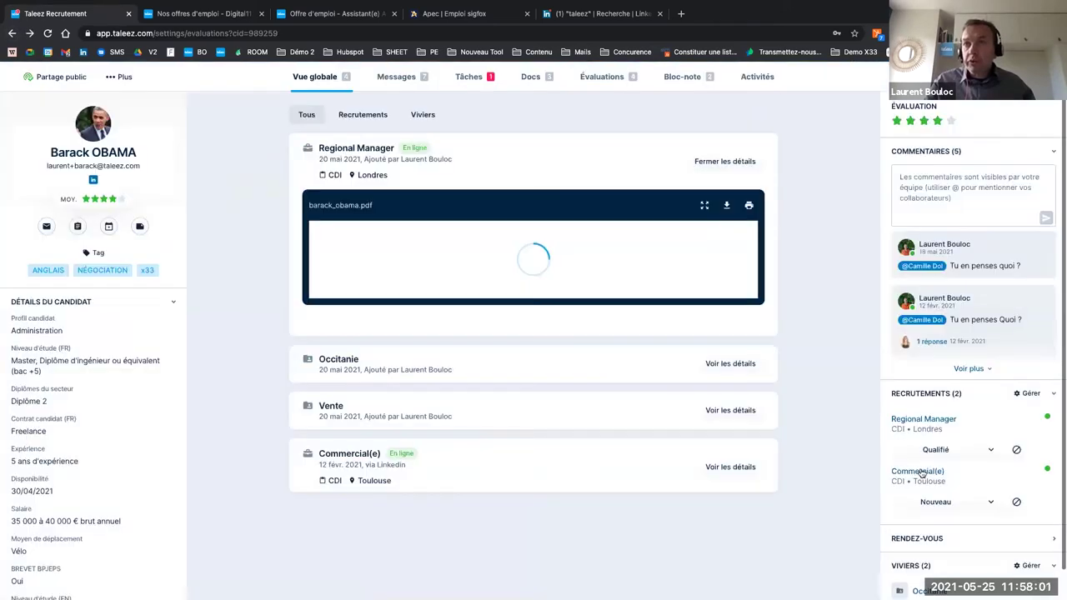
left_click(922, 473)
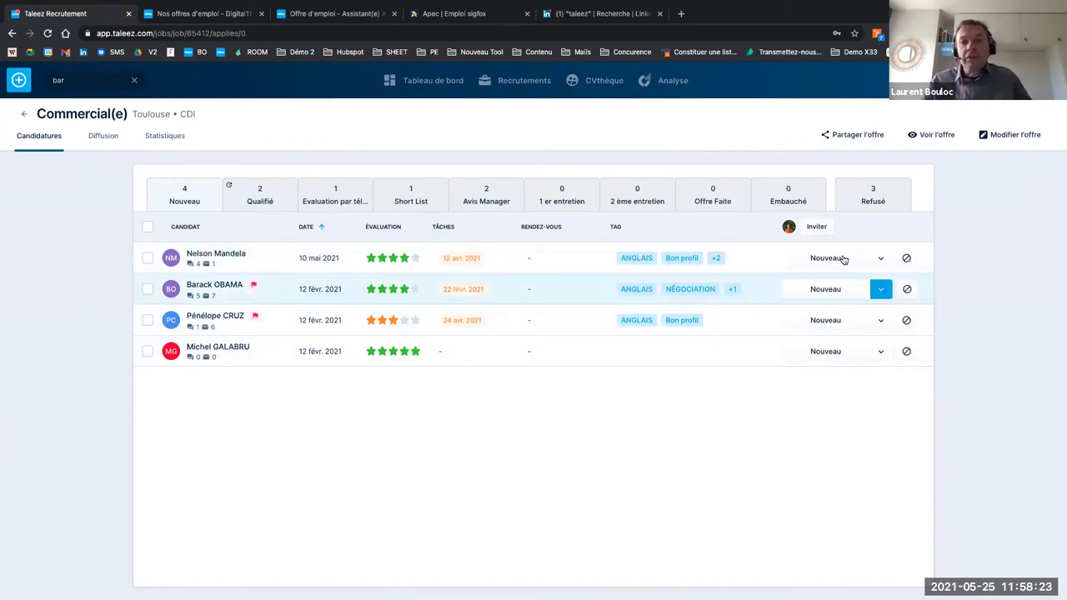
Step: Preview the refusal dialog for the first candidate in the Nouveau stage and close it without refusing
mouse_move(844, 259)
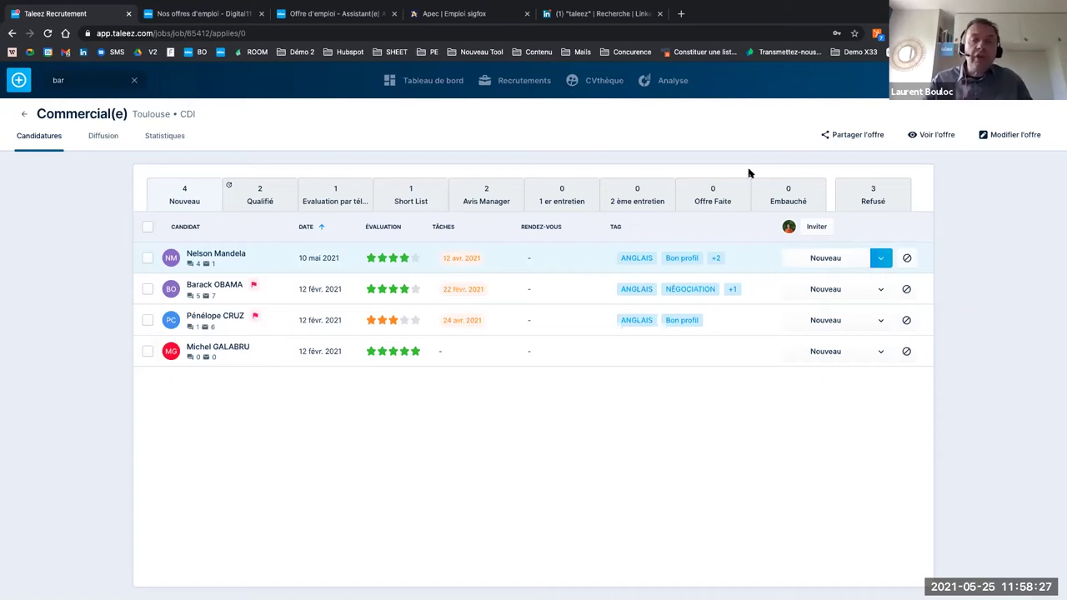
left_click(906, 257)
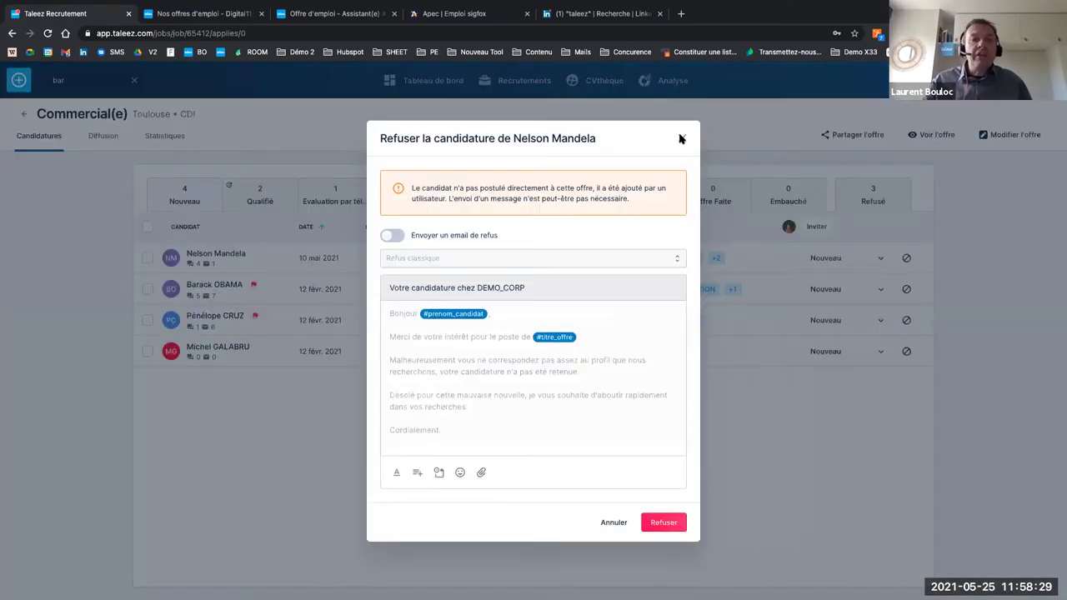
left_click(681, 138)
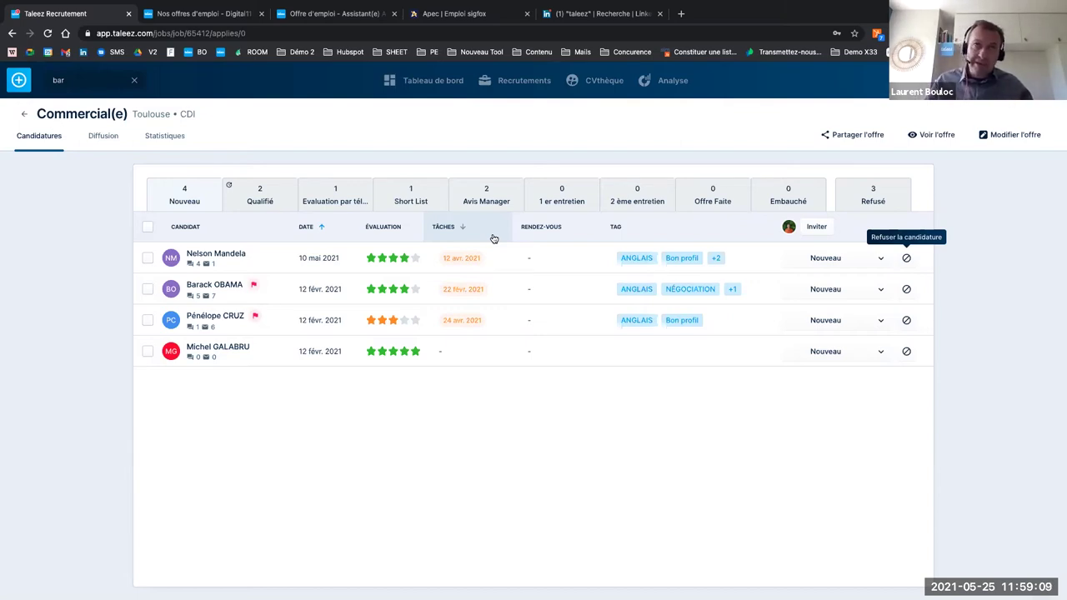
Step: View the Tableau de bord overview and open the CVthèque list of candidate profiles
left_click(419, 84)
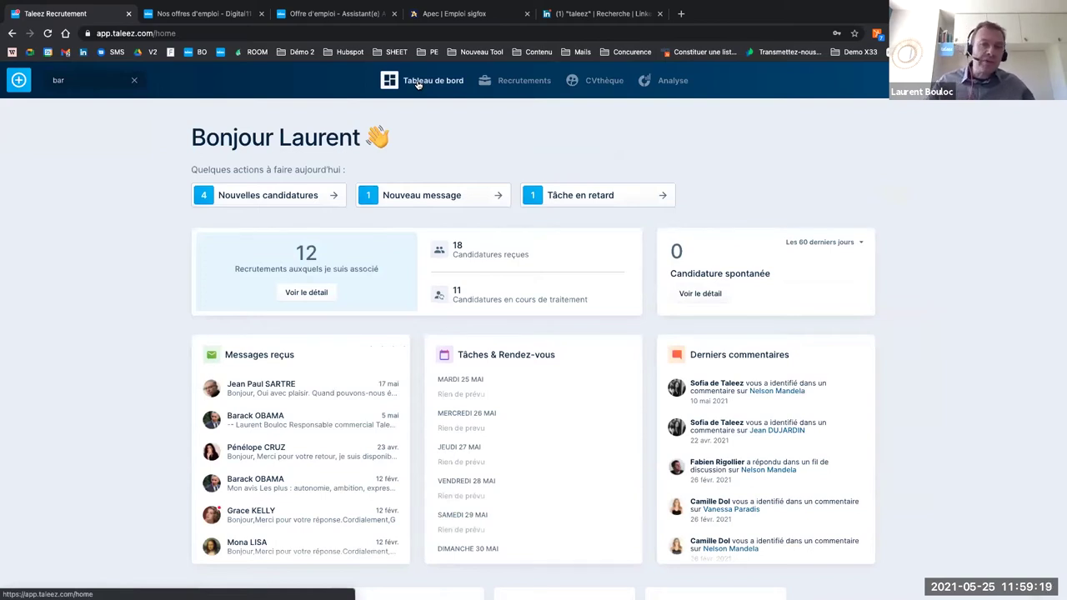
left_click(611, 81)
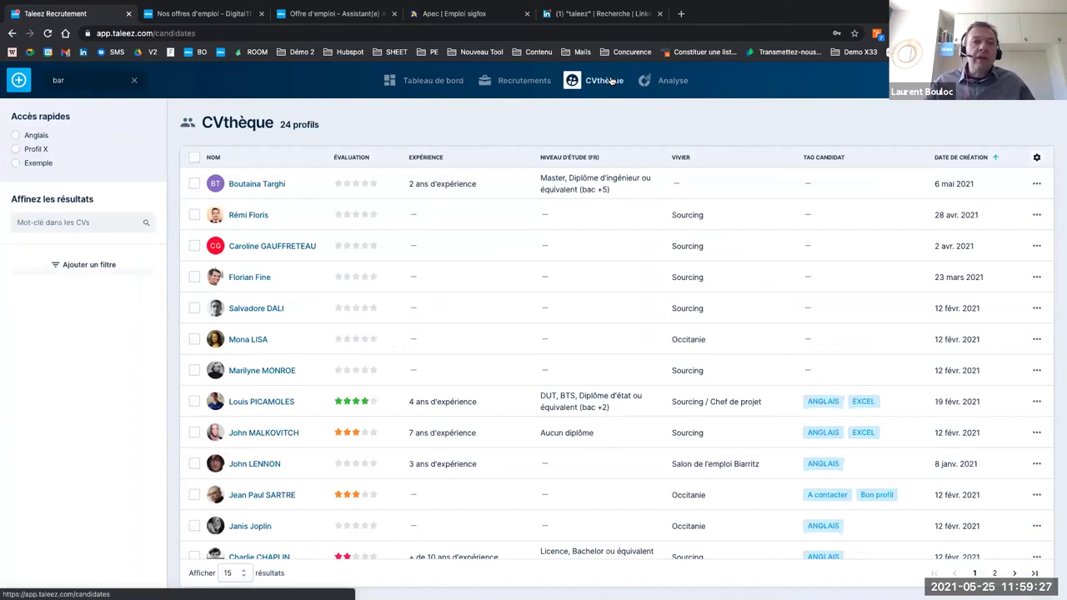
Step: Show the CVthèque filter options, select all profiles on the page, and view the multiple actions available for them
left_click(98, 266)
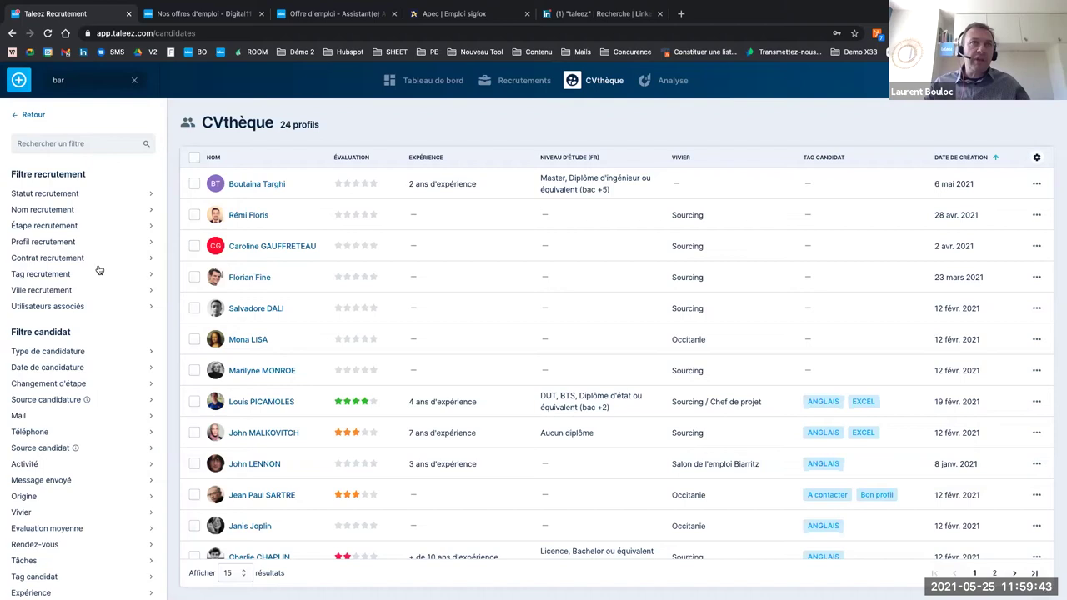
left_click(194, 158)
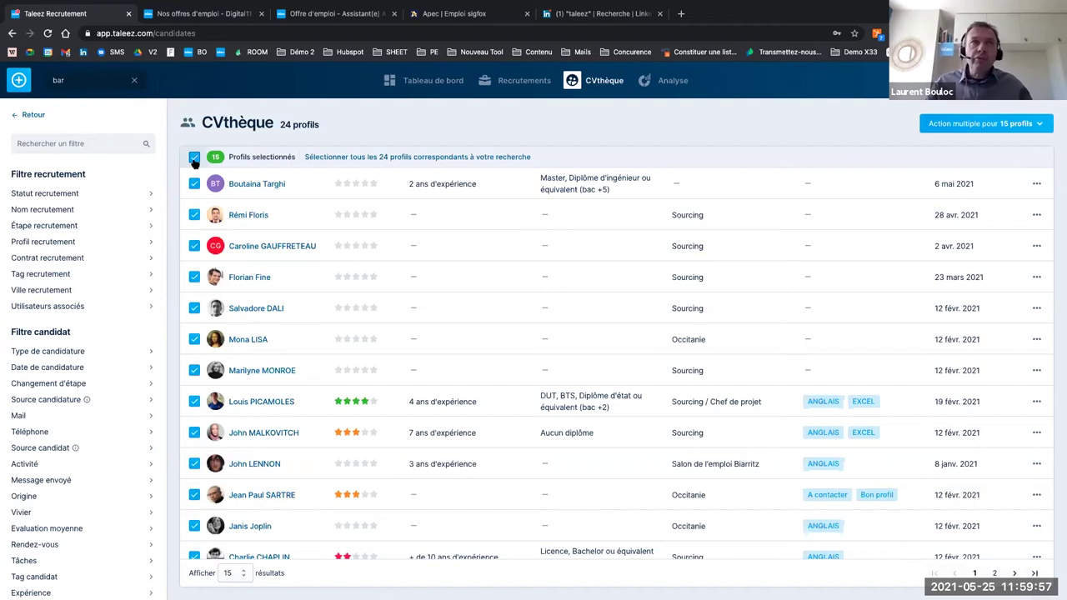
left_click(968, 126)
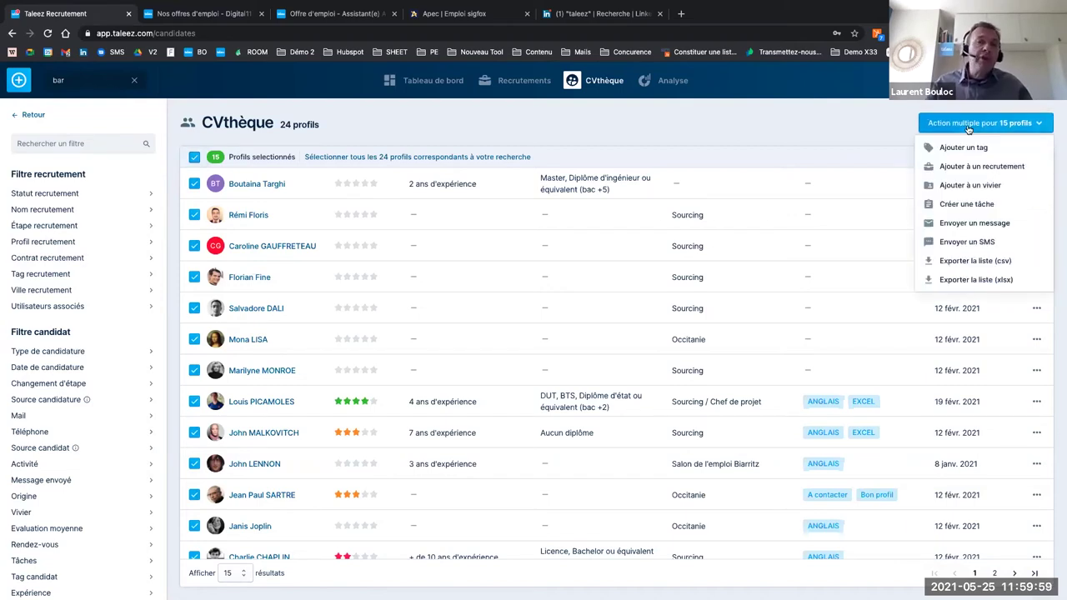
left_click(765, 138)
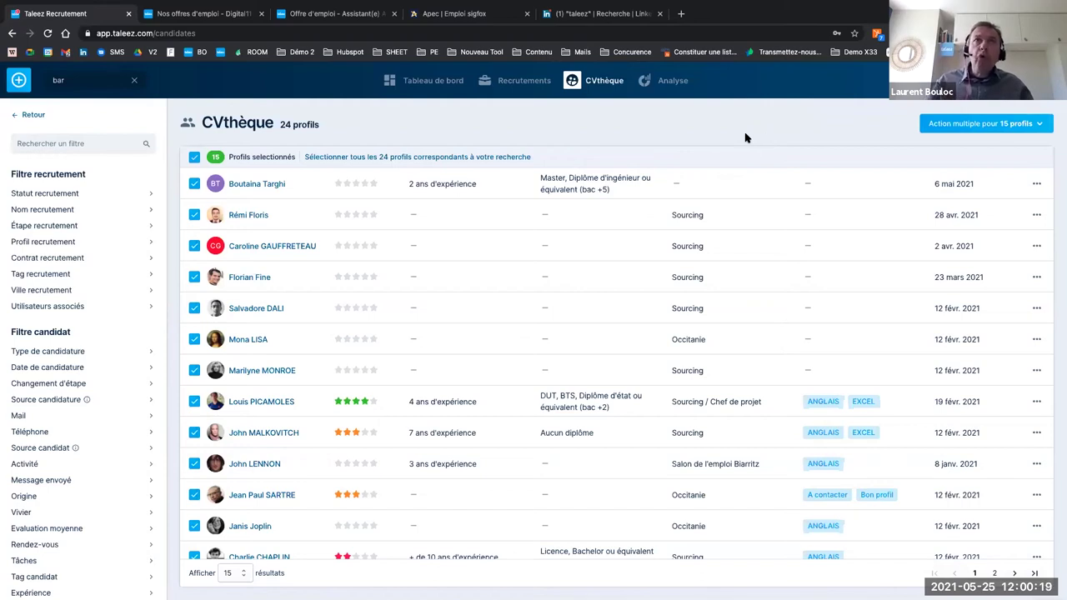
Step: Open the job-board distribution of the Alternant(e) assistant(e) manager H/F recruitment and browse the sites that can be added, including the premium ones
left_click(534, 83)
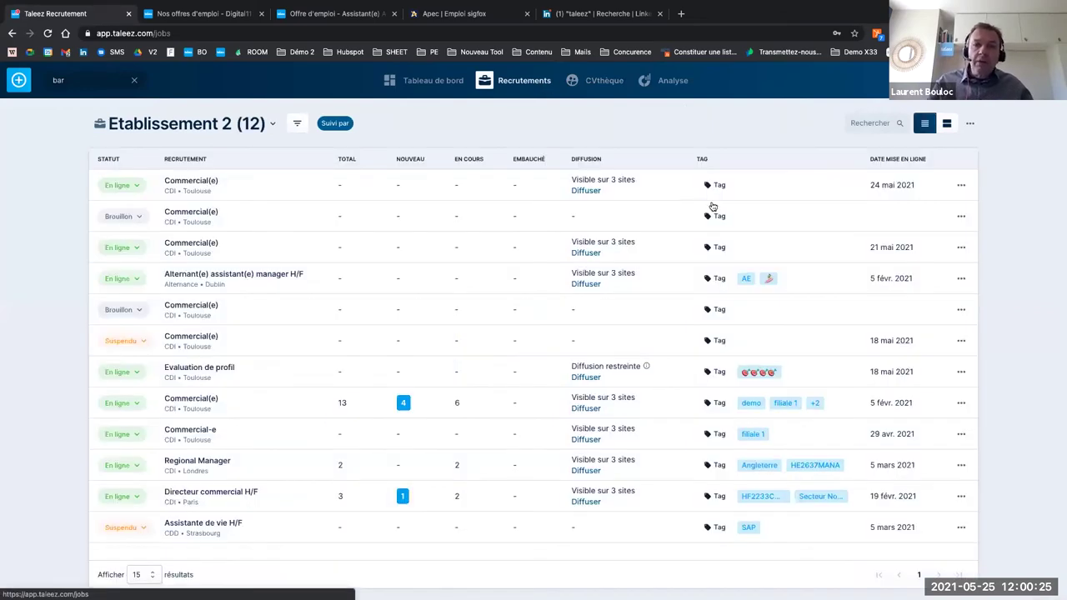
left_click(586, 284)
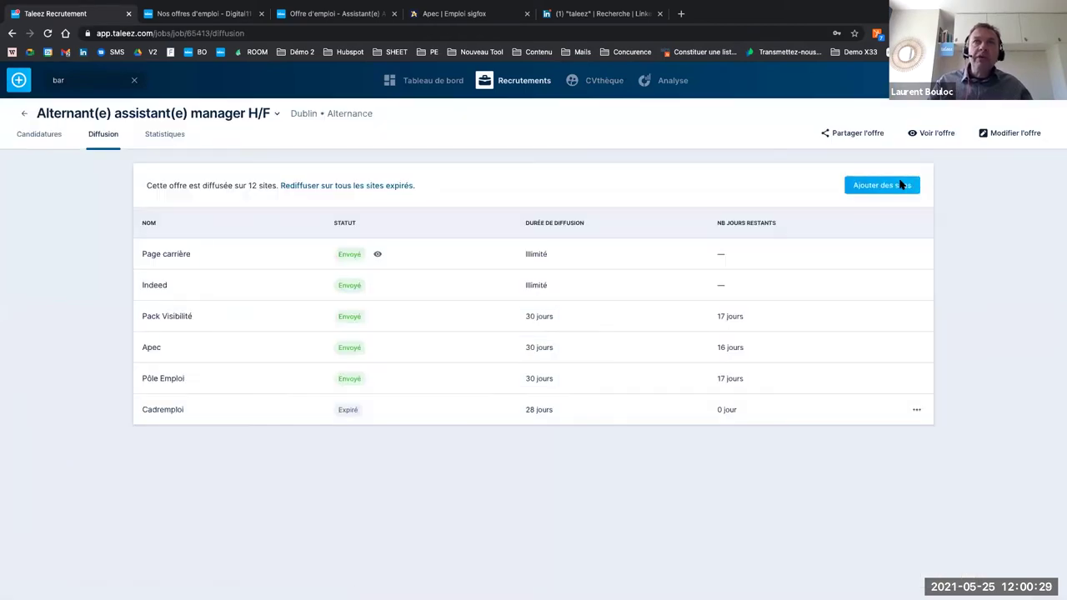
left_click(901, 185)
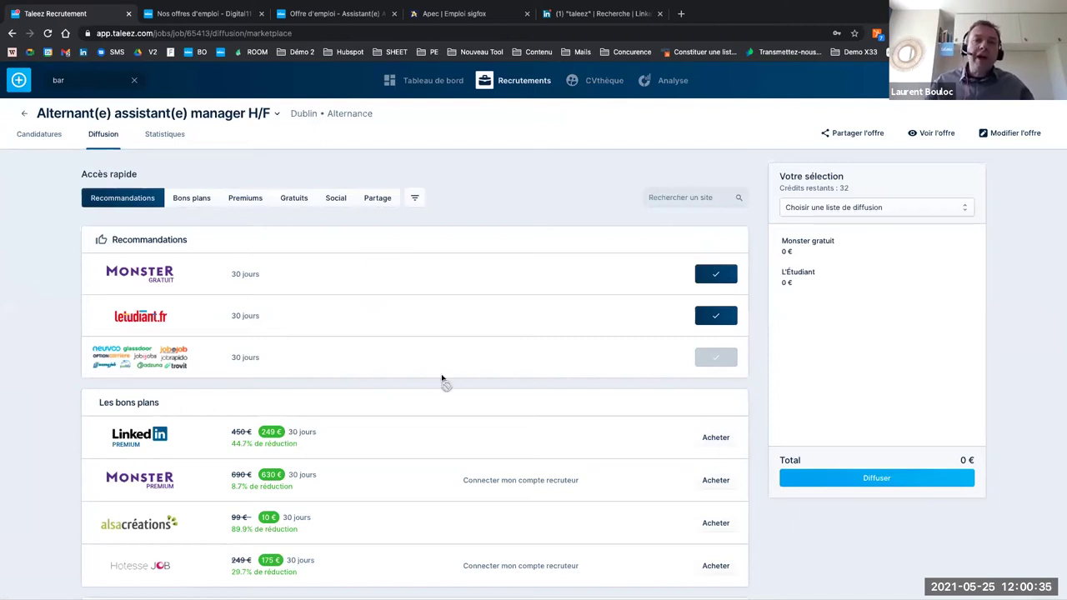
scroll(442, 378, "down", 5)
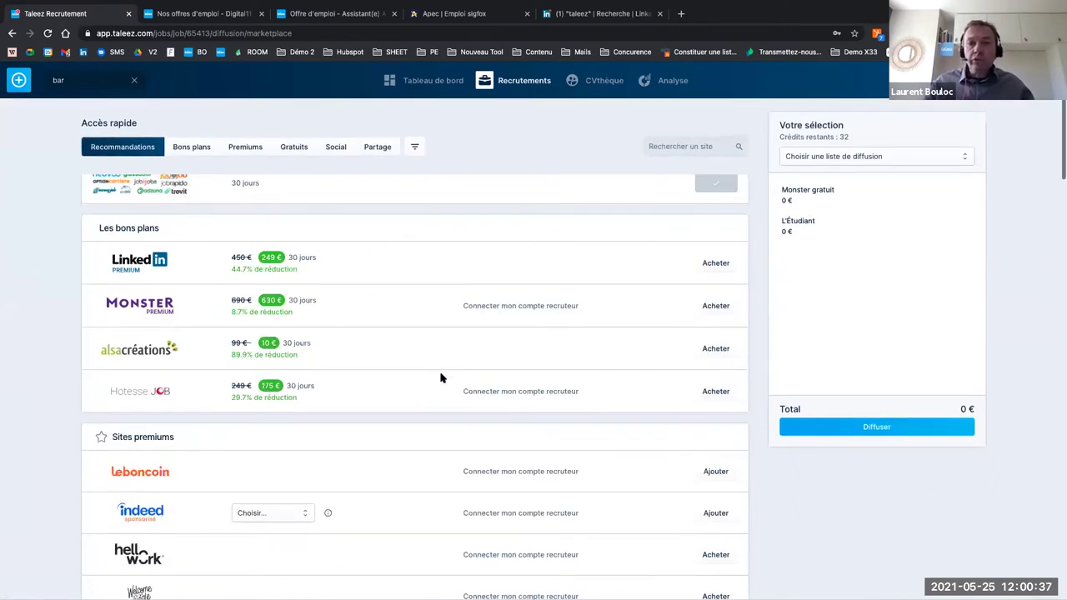
scroll(442, 378, "down", 10)
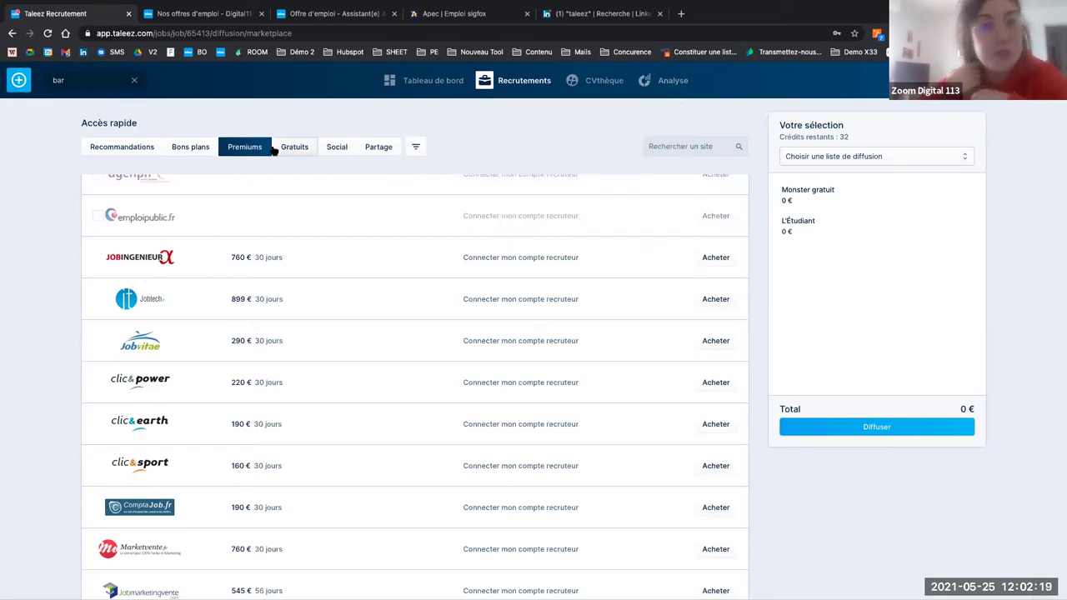
Step: View the Tableau de bord, return to the recruitment list, and open the Commercial(e) recruitment in Toulouse that has new applications
mouse_move(537, 80)
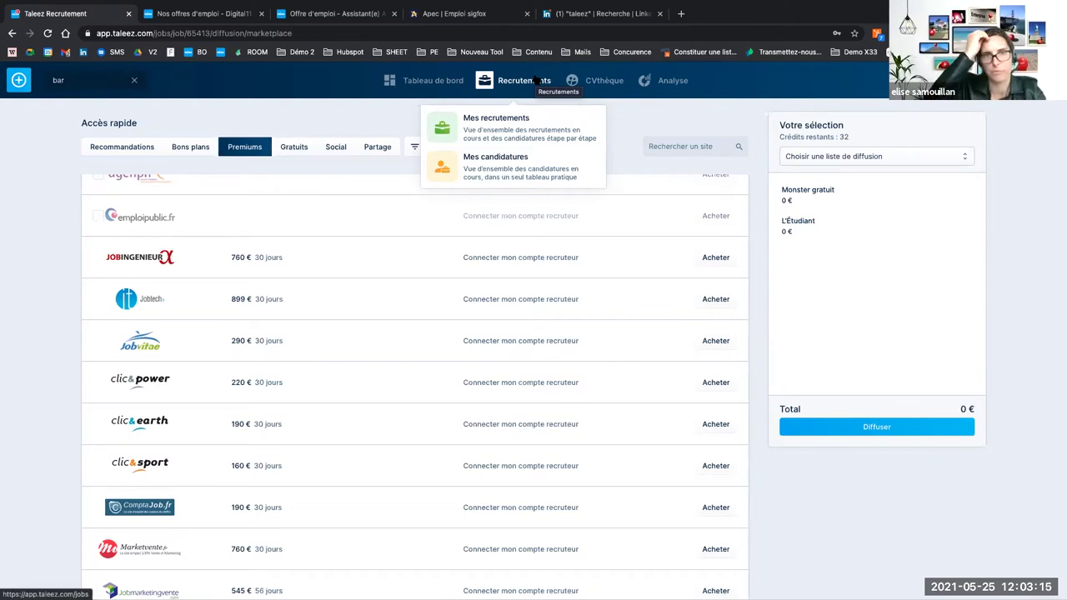
left_click(423, 90)
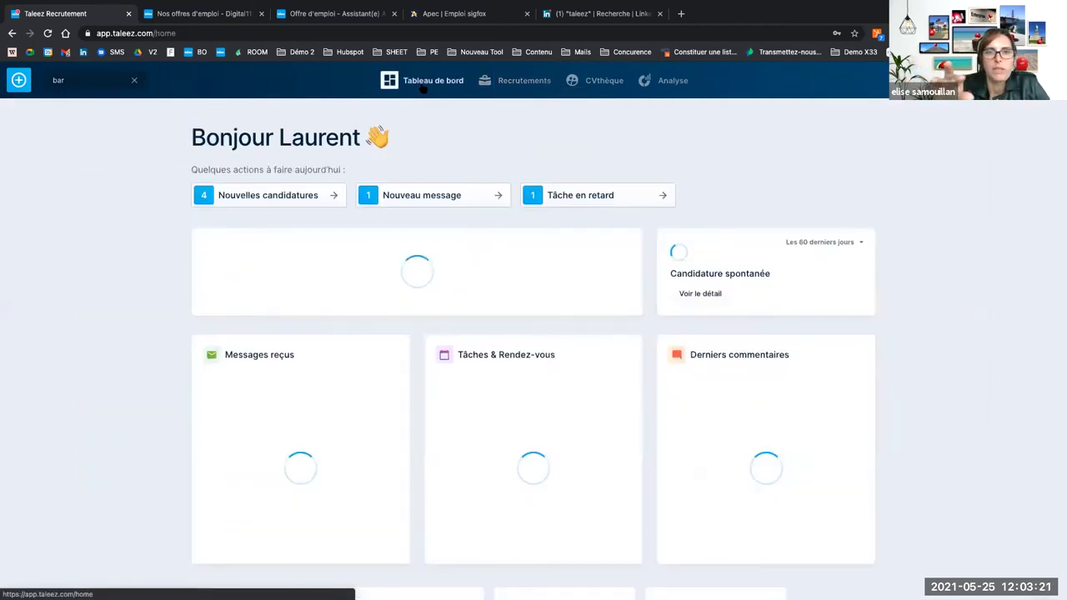
mouse_move(519, 88)
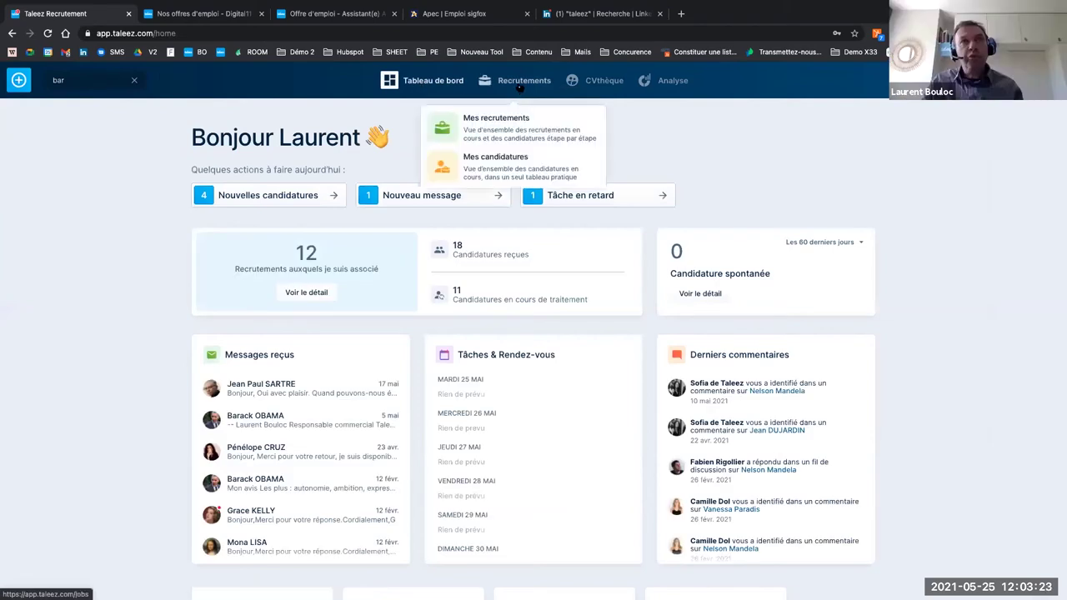
left_click(495, 132)
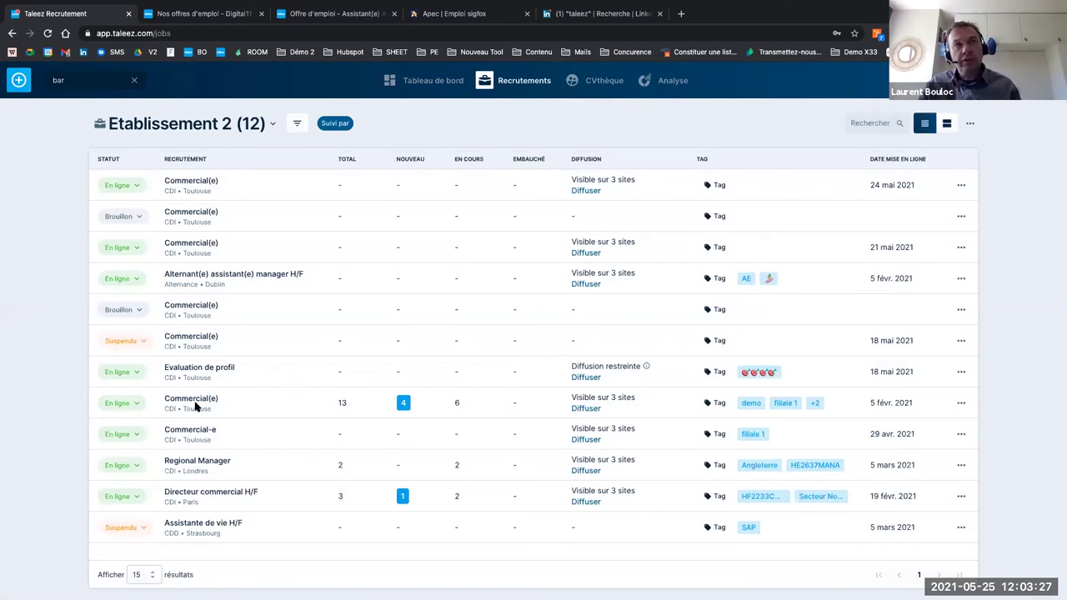
left_click(194, 403)
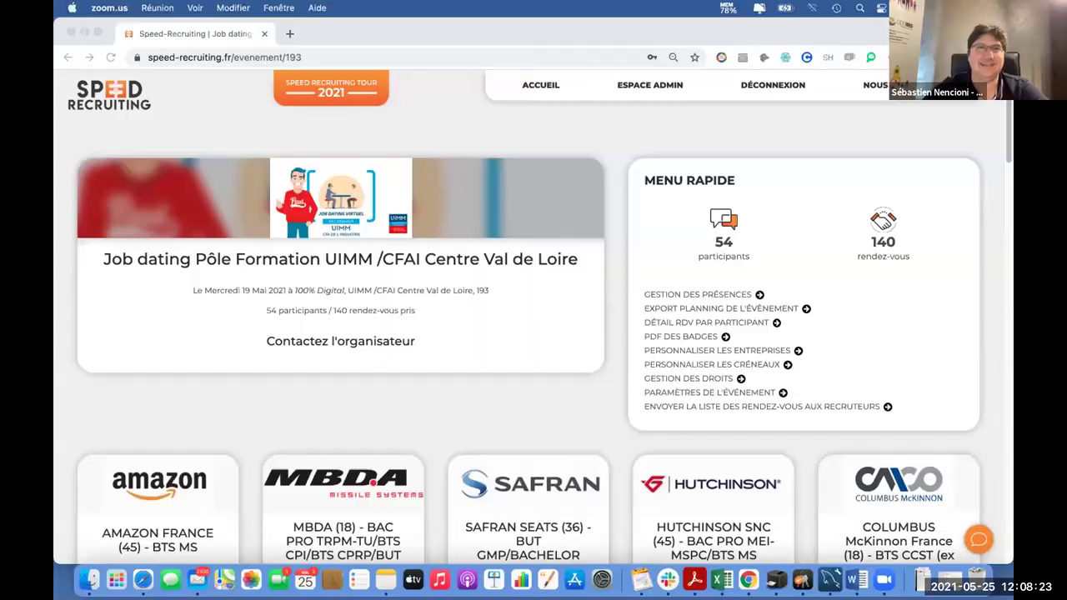
Step: Switch to Chrome with the Speed-Recruiting event page for the Pôle Formation UIMM job dating
left_click(386, 42)
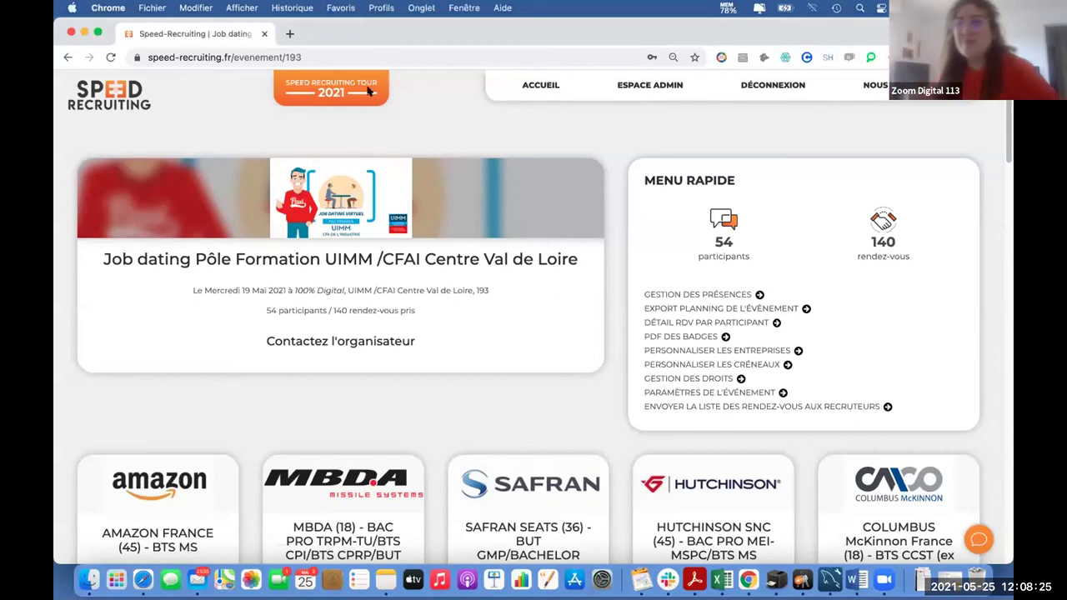